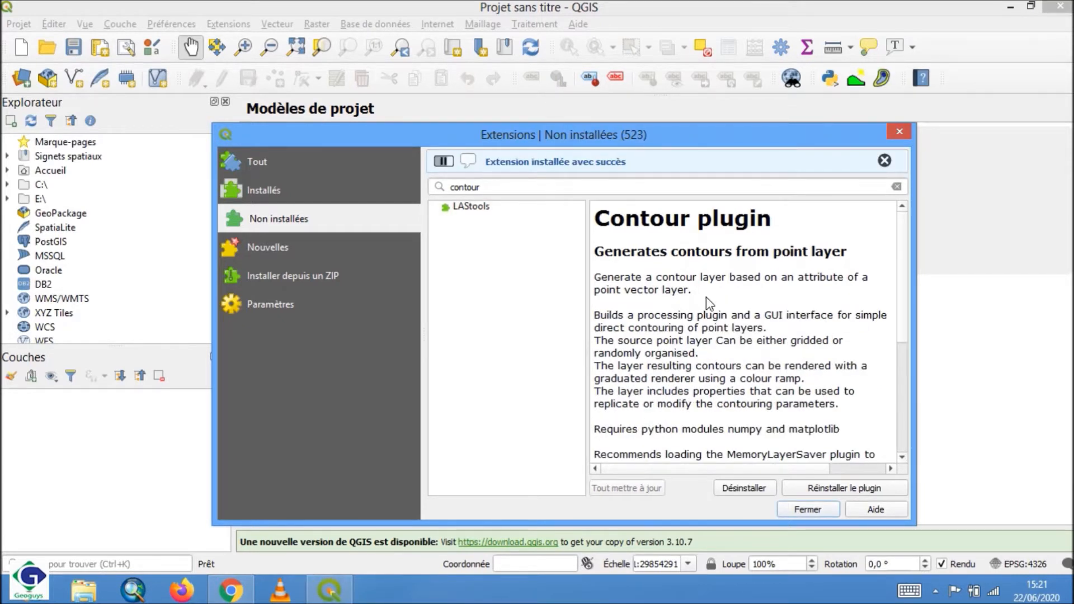
Close the extensions manager, start a new empty project, and begin adding a delimited text layer.
{"action": "left_click", "coordinate": [821, 509]}
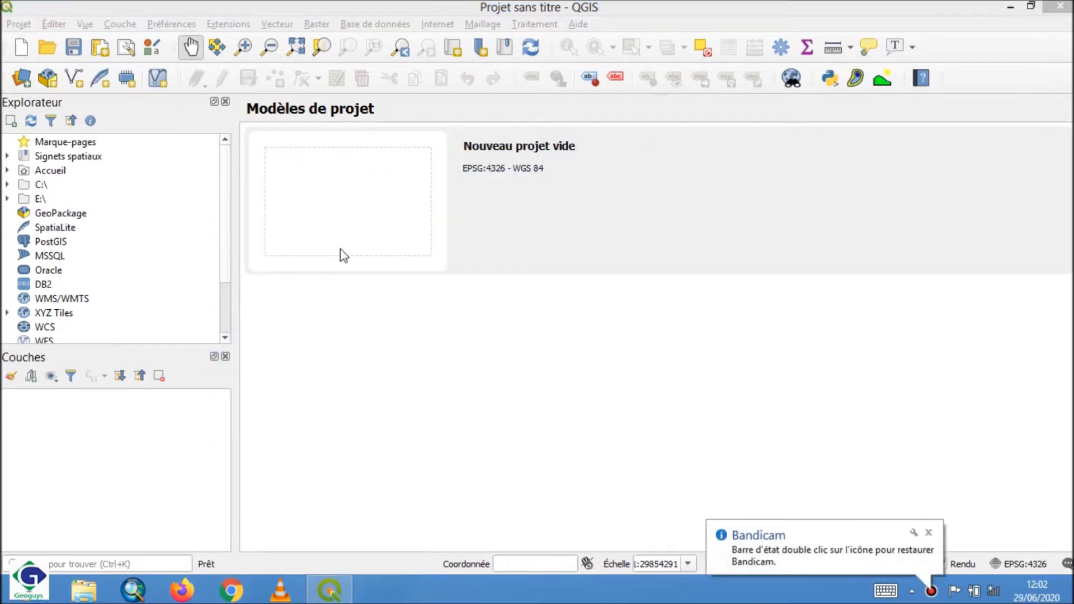
{"action": "left_click", "coordinate": [344, 255]}
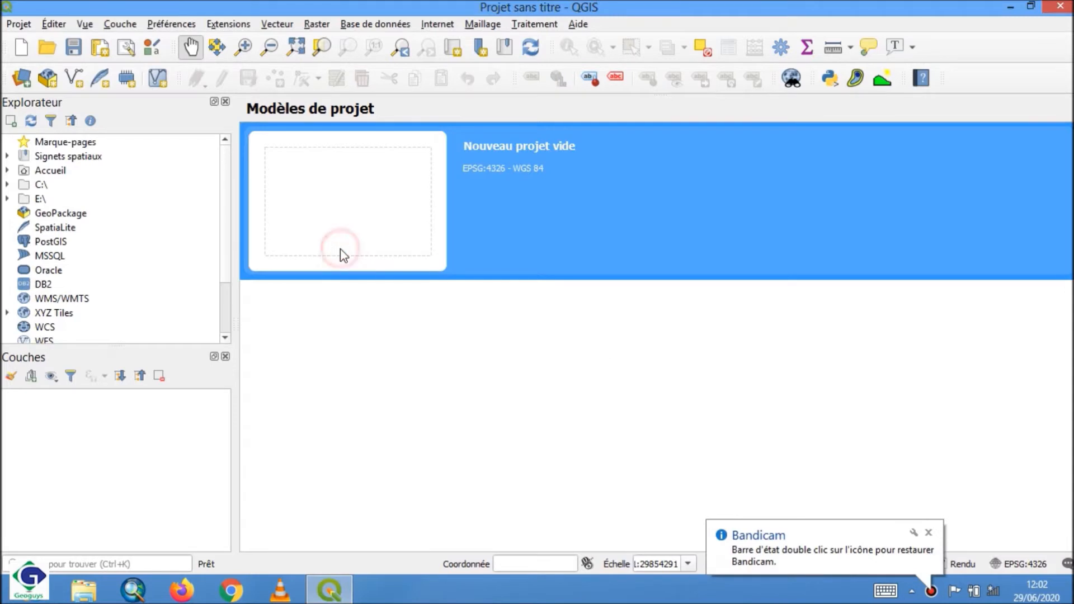
{"action": "left_click", "coordinate": [127, 26]}
{"action": "mouse_move", "coordinate": [273, 83]}
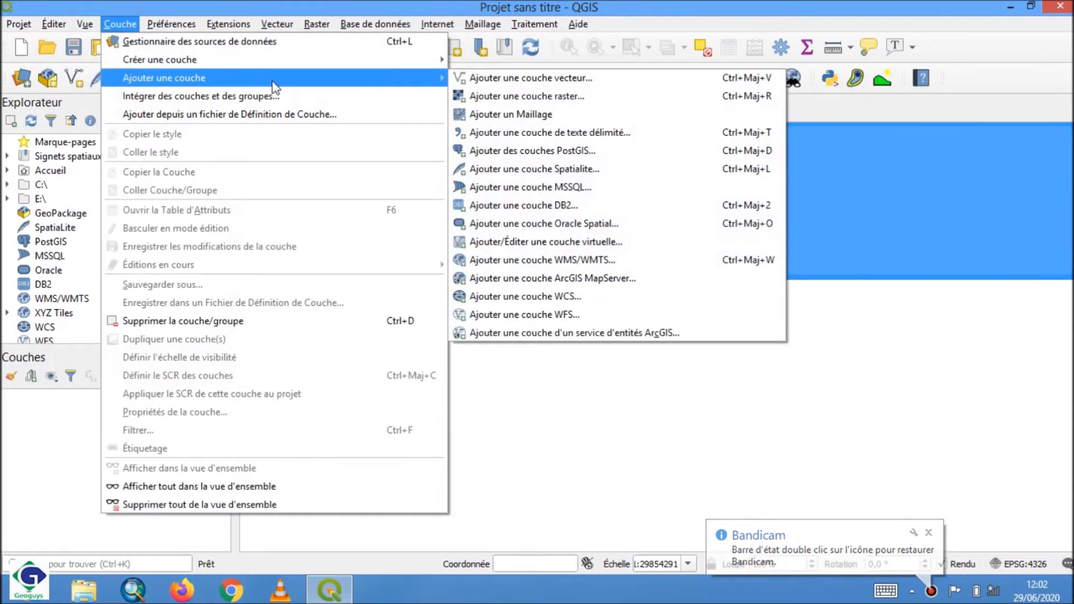
{"action": "left_click", "coordinate": [497, 133]}
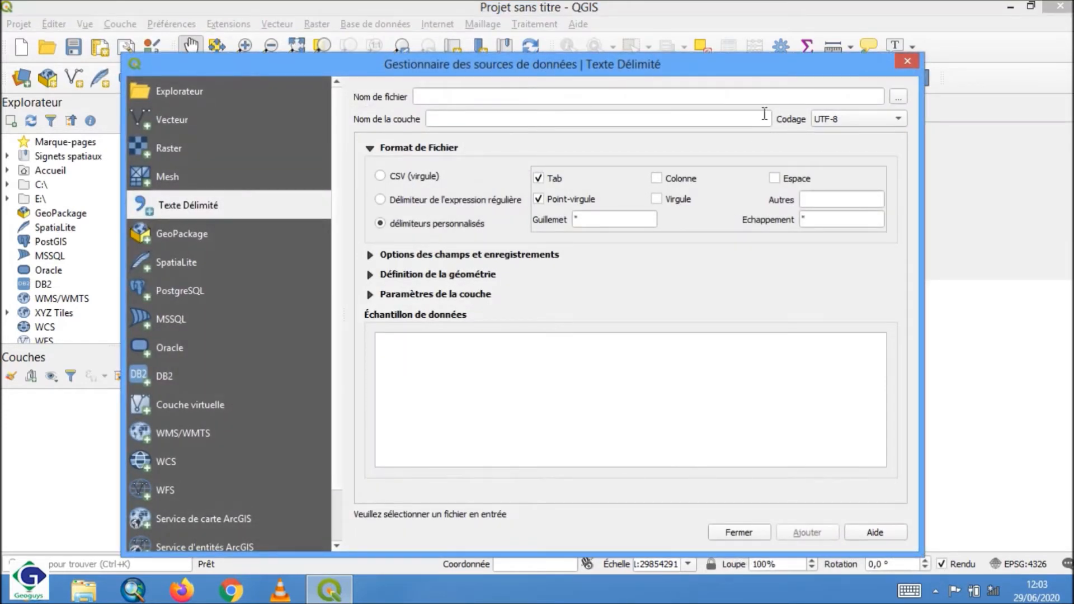
Choose the blockmodel1 CSV file from the desktop as the input for the delimited text layer.
{"action": "left_click", "coordinate": [898, 97]}
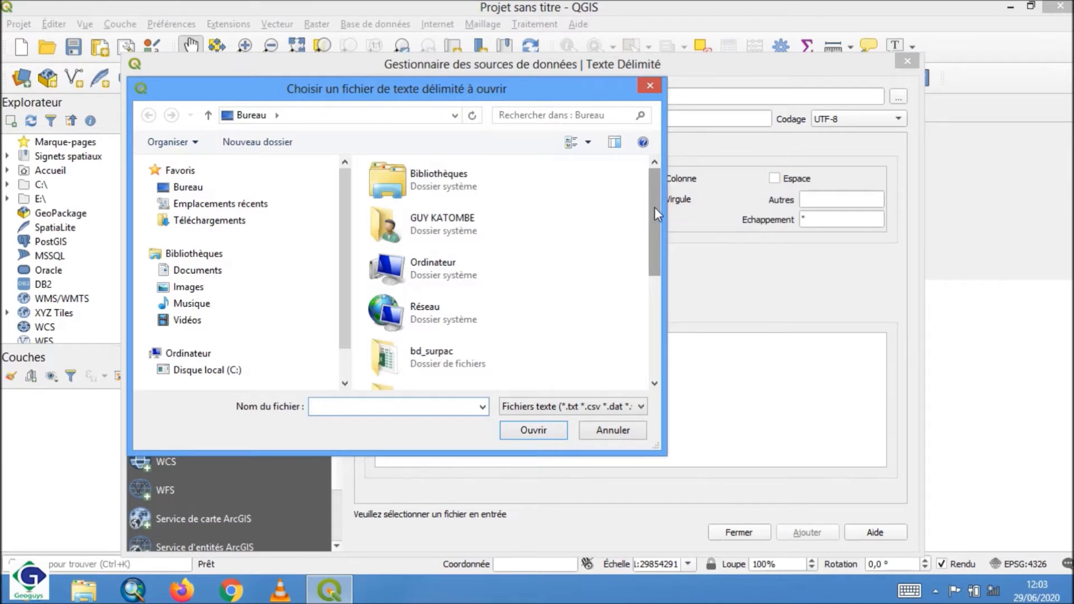
{"action": "left_click_drag", "start_coordinate": [654, 213], "coordinate": [652, 314]}
{"action": "left_click", "coordinate": [479, 317]}
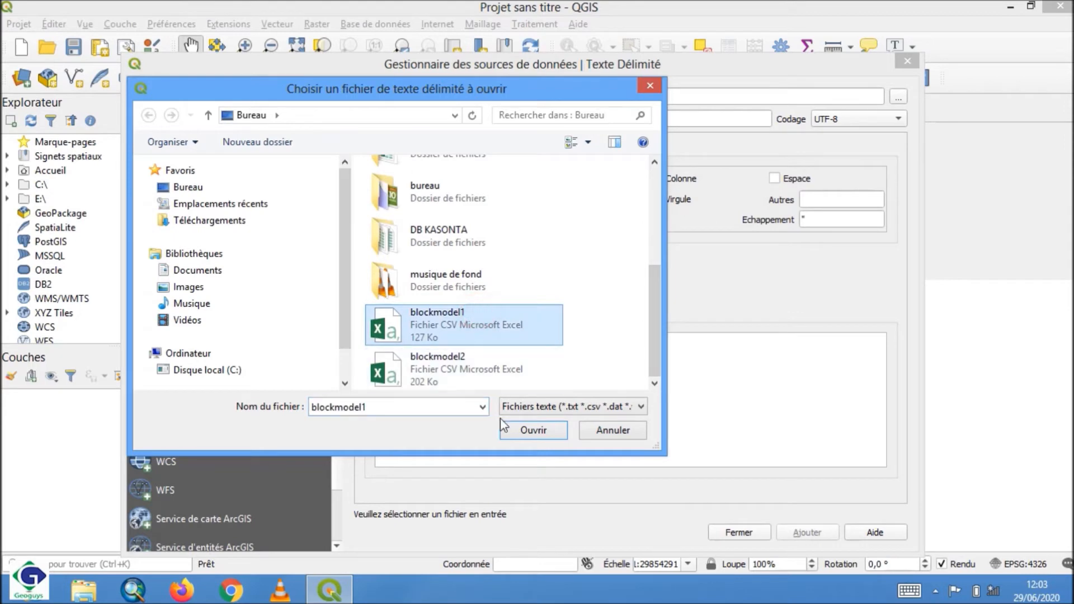
{"action": "left_click", "coordinate": [523, 435]}
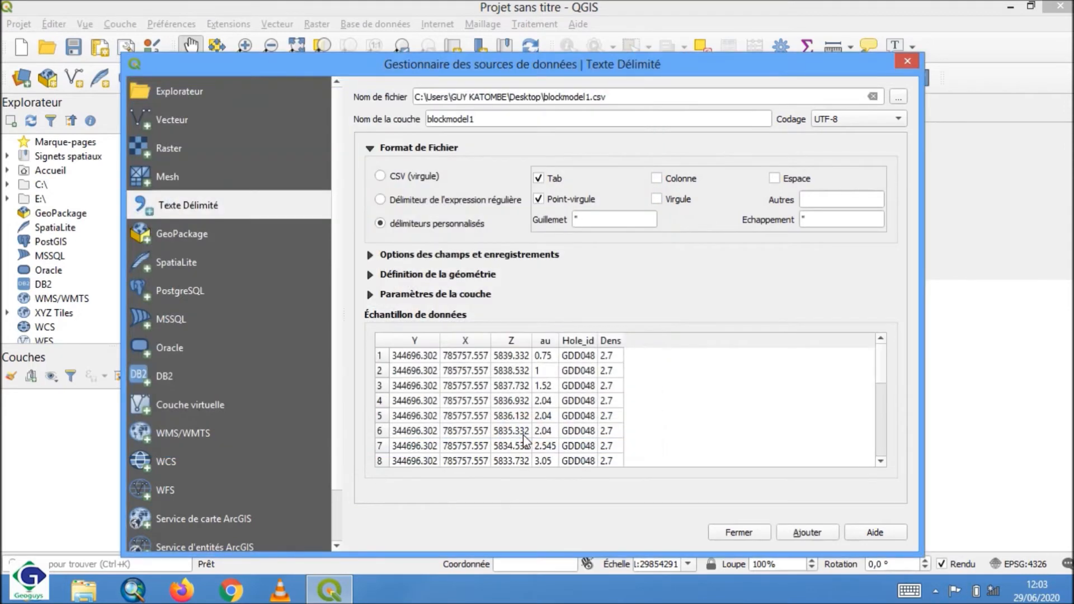
Preview the sample data with the CSV, regular expression and custom delimiter formats, restoring Tab and Point-virgule as custom delimiters.
{"action": "left_click", "coordinate": [381, 176]}
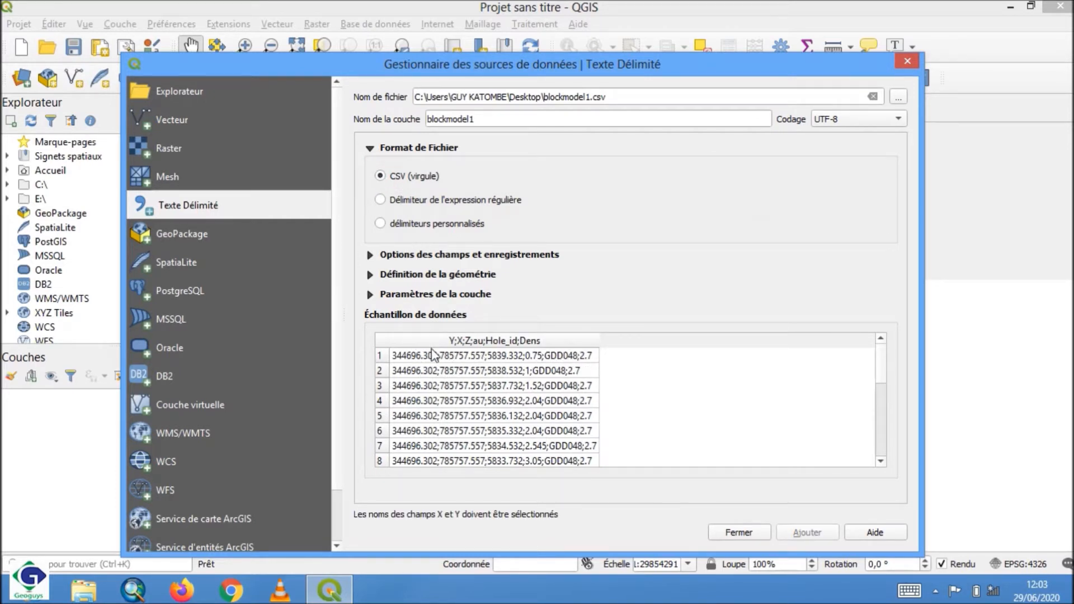
{"action": "left_click", "coordinate": [381, 202]}
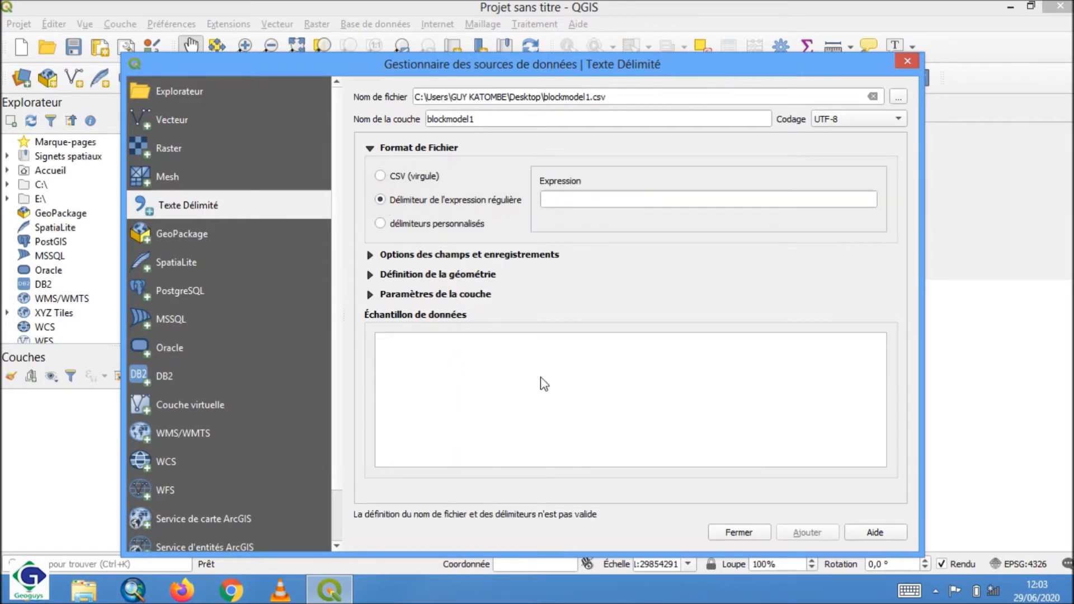
{"action": "left_click", "coordinate": [381, 224]}
{"action": "left_click", "coordinate": [538, 179]}
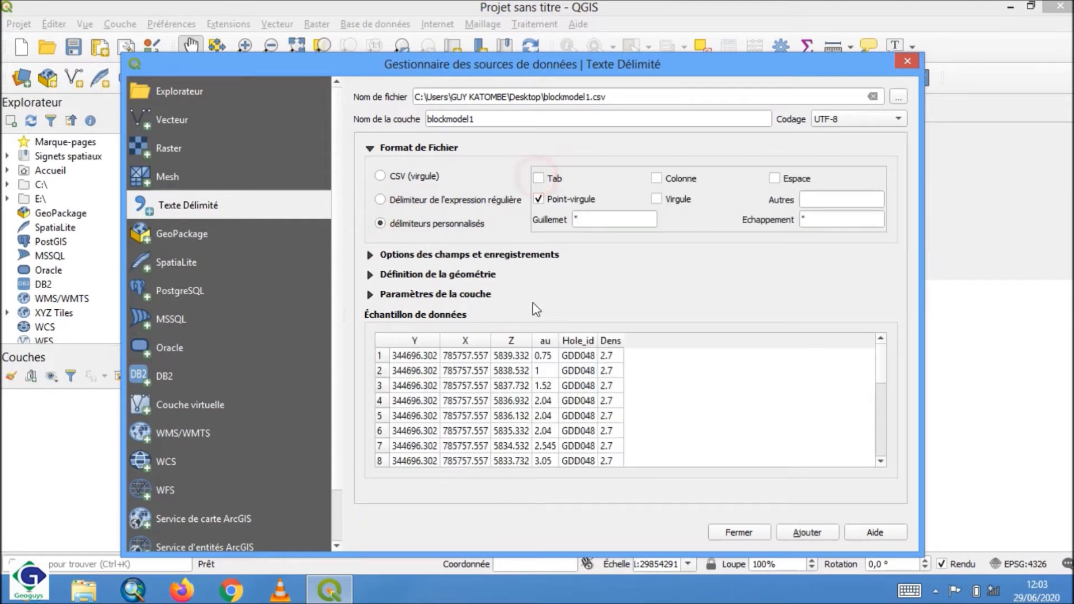
{"action": "left_click", "coordinate": [539, 178]}
{"action": "left_click", "coordinate": [539, 199]}
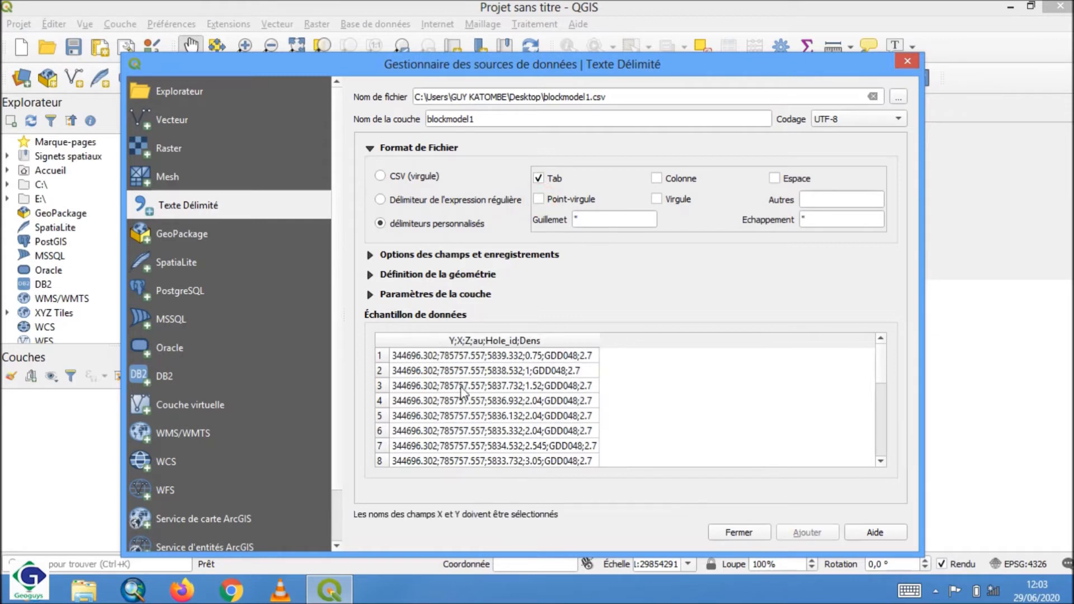
{"action": "left_click", "coordinate": [540, 201]}
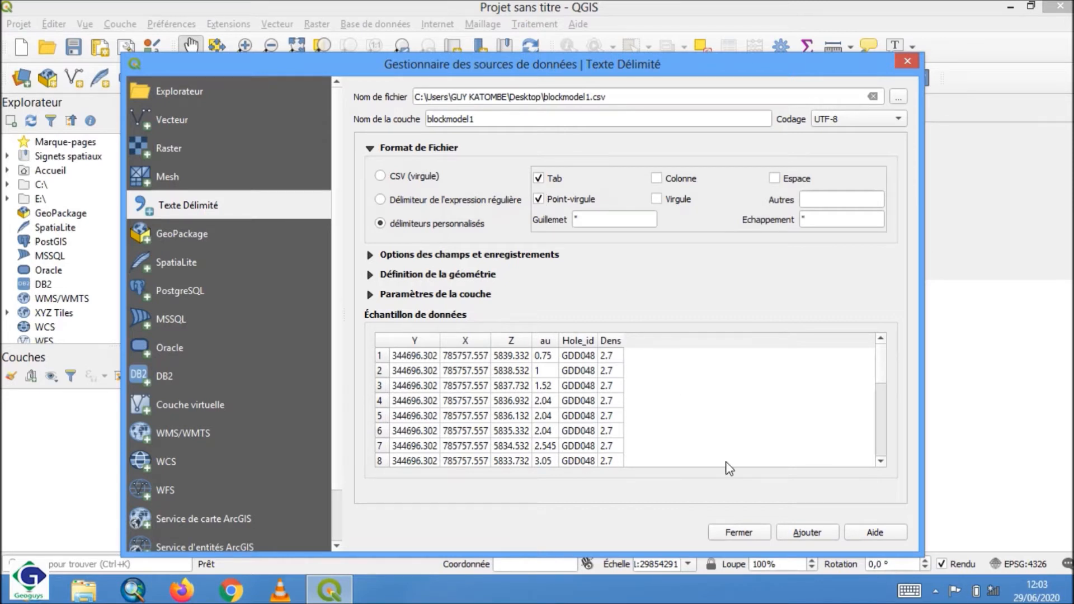
Define the layer's point geometry with column X as the X field and column Y as the Y field.
{"action": "left_click", "coordinate": [371, 258]}
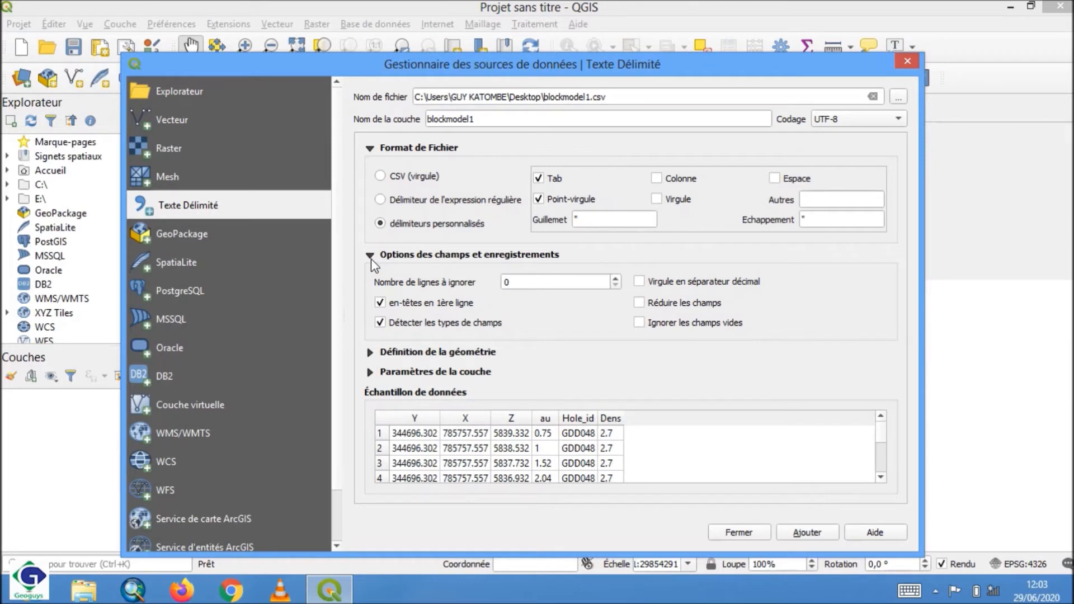
{"action": "left_click", "coordinate": [371, 256]}
{"action": "left_click", "coordinate": [371, 275]}
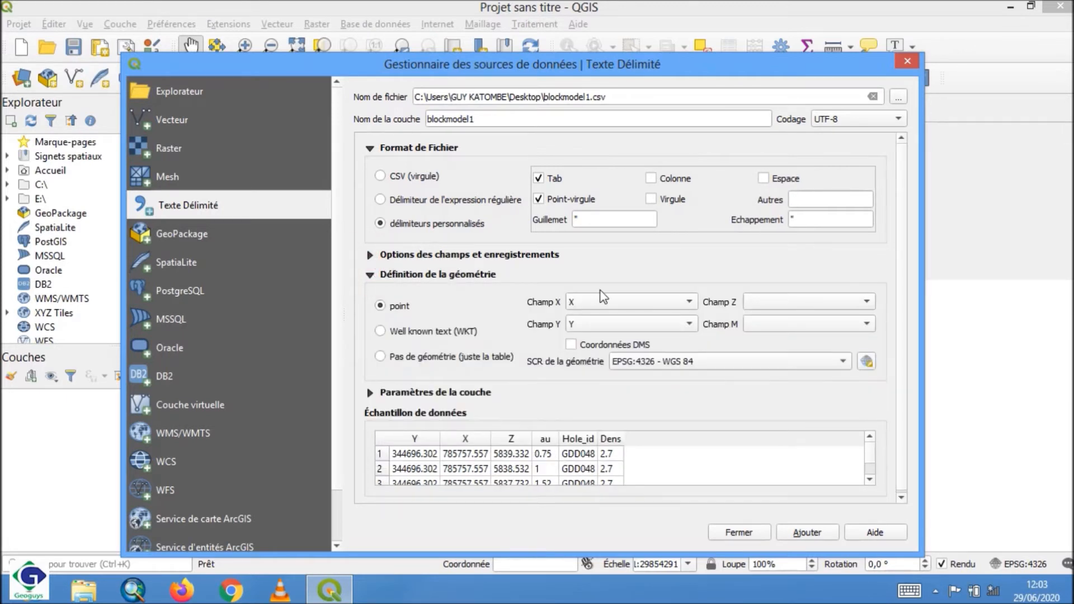
{"action": "left_click", "coordinate": [690, 302]}
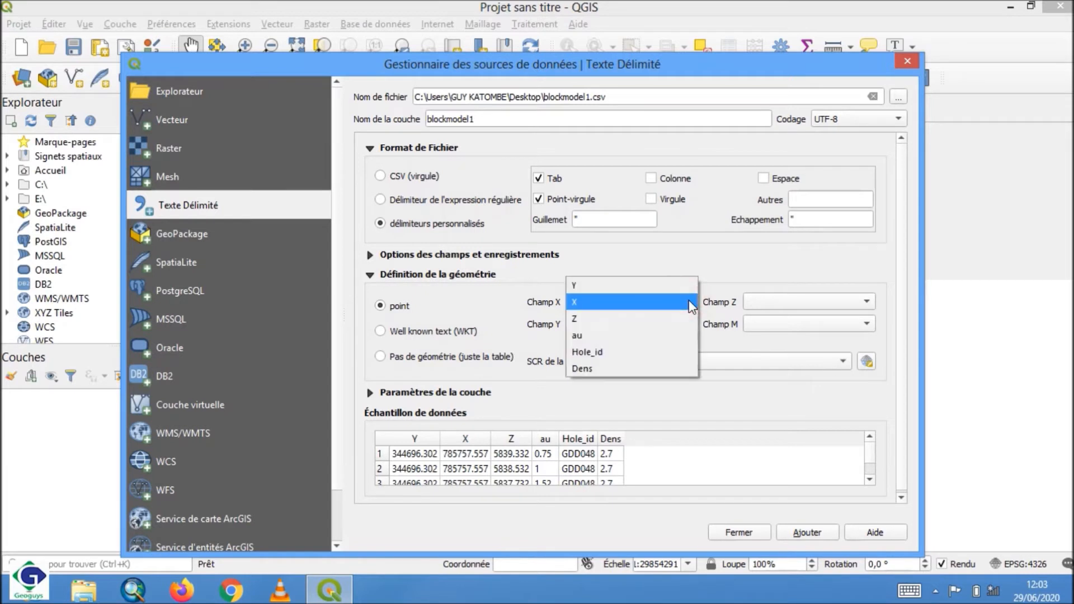
{"action": "left_click", "coordinate": [611, 302]}
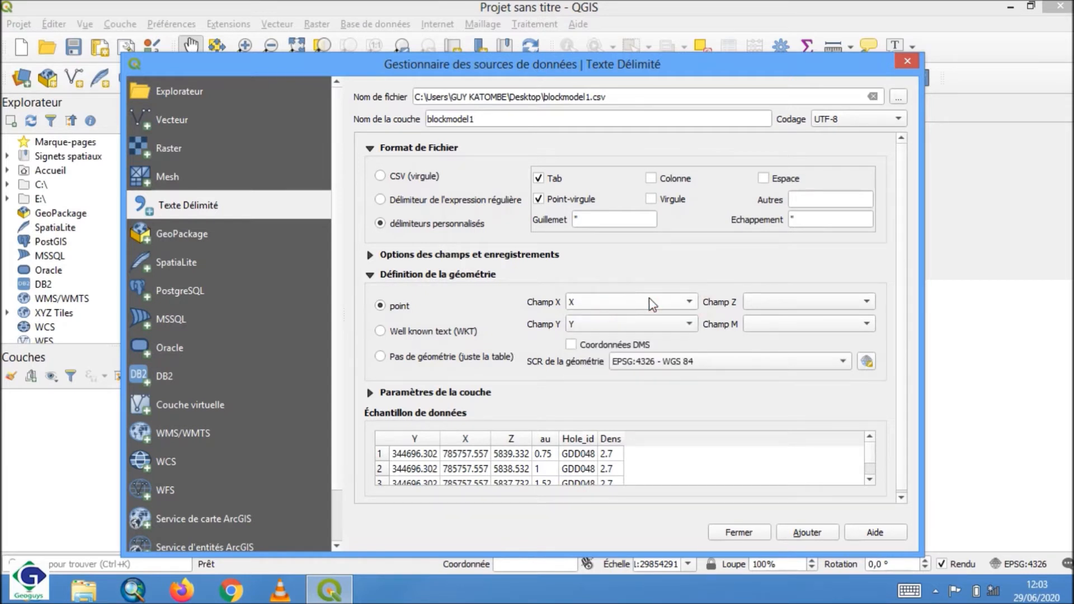
{"action": "left_click", "coordinate": [689, 324]}
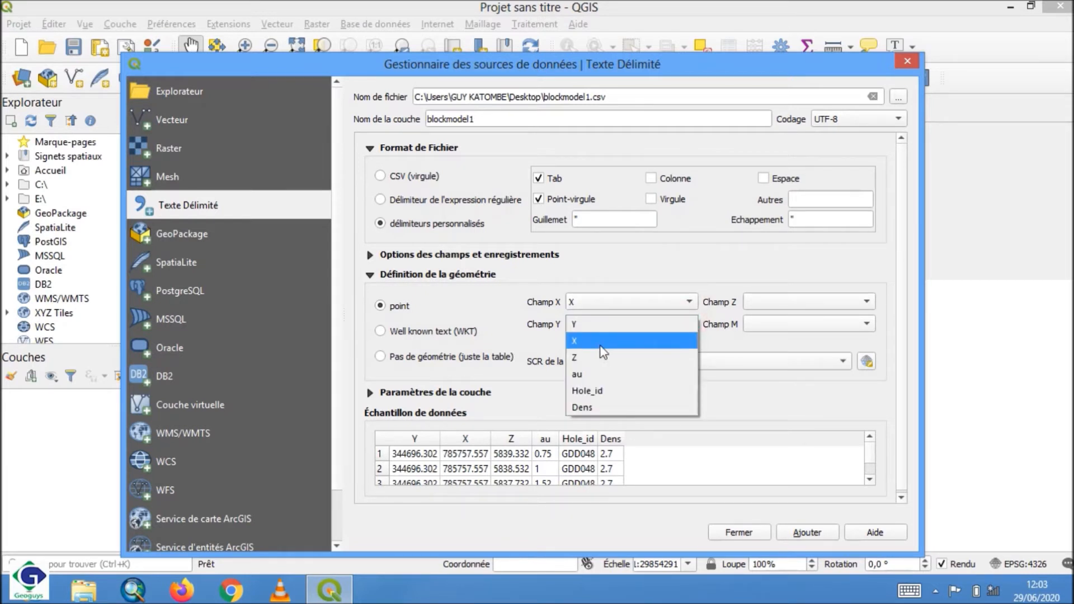
{"action": "left_click", "coordinate": [579, 325]}
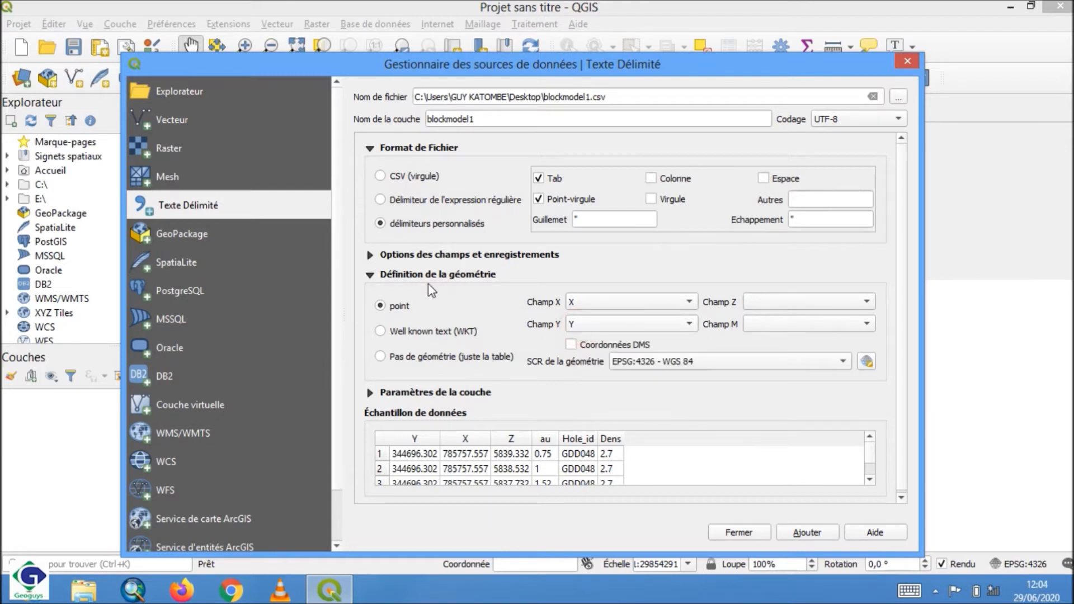
Add blockmodel1 to the project as a point layer and close the data source manager.
{"action": "left_click", "coordinate": [370, 274]}
{"action": "left_click", "coordinate": [371, 295]}
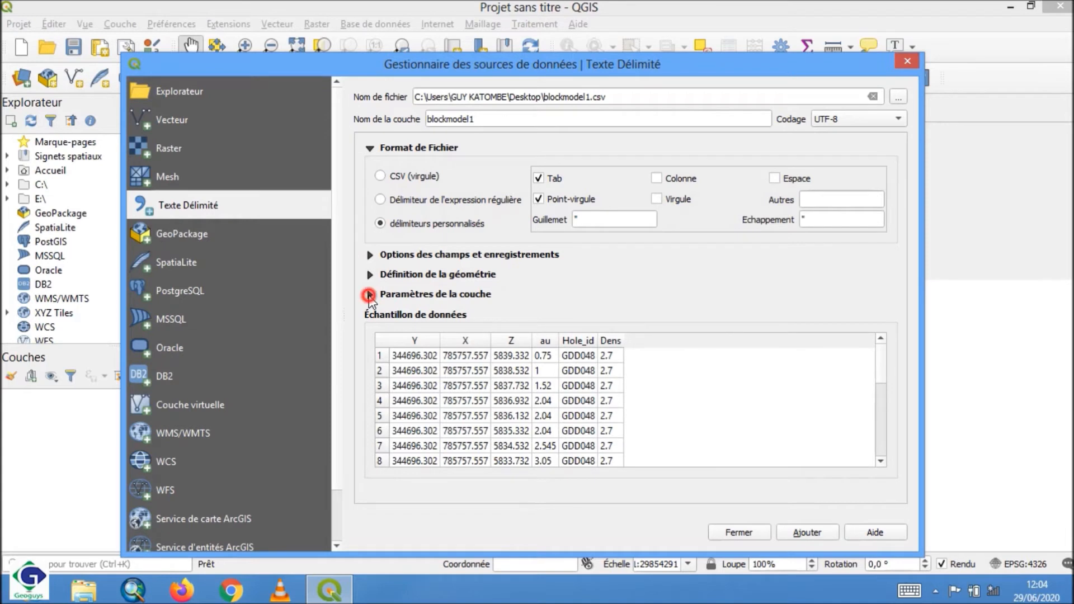
{"action": "left_click", "coordinate": [370, 296]}
{"action": "left_click", "coordinate": [806, 533]}
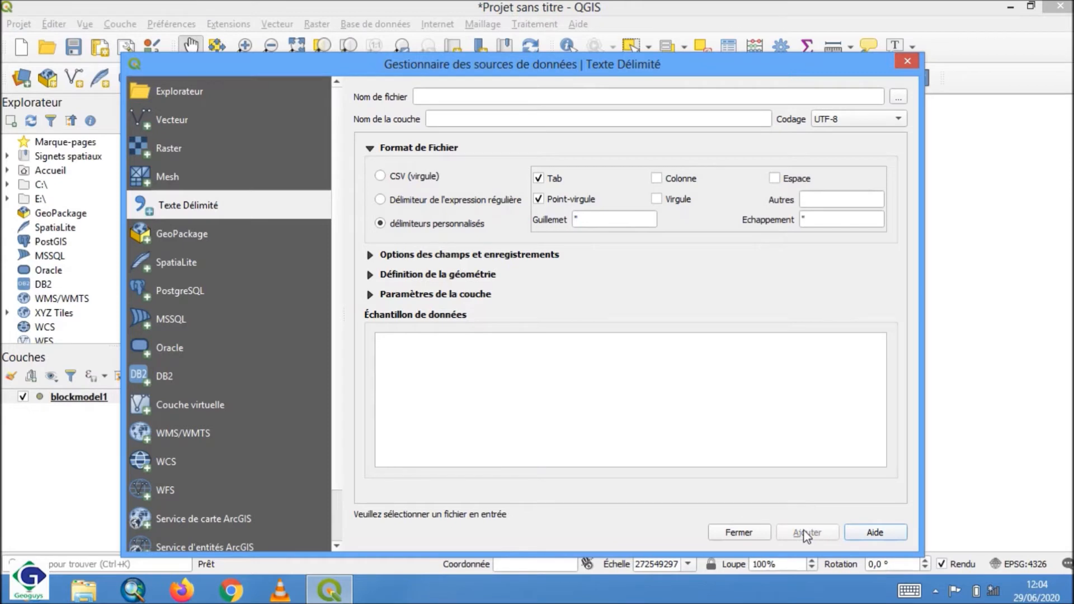
{"action": "left_click", "coordinate": [748, 535]}
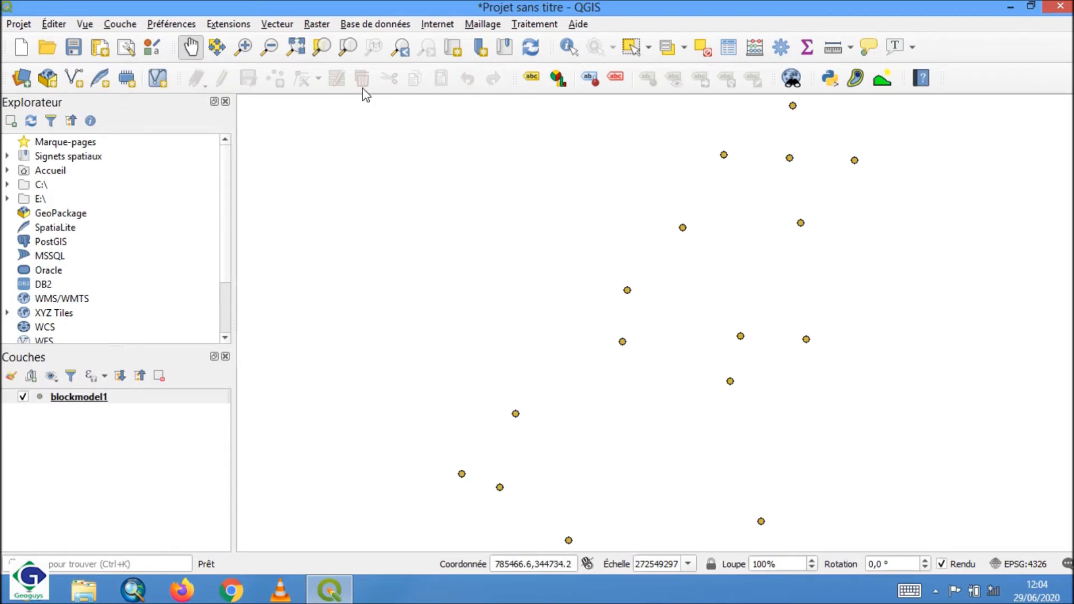
Start the Contour tool on the blockmodel1 point layer and set its data value to the au field.
{"action": "left_click", "coordinate": [278, 24]}
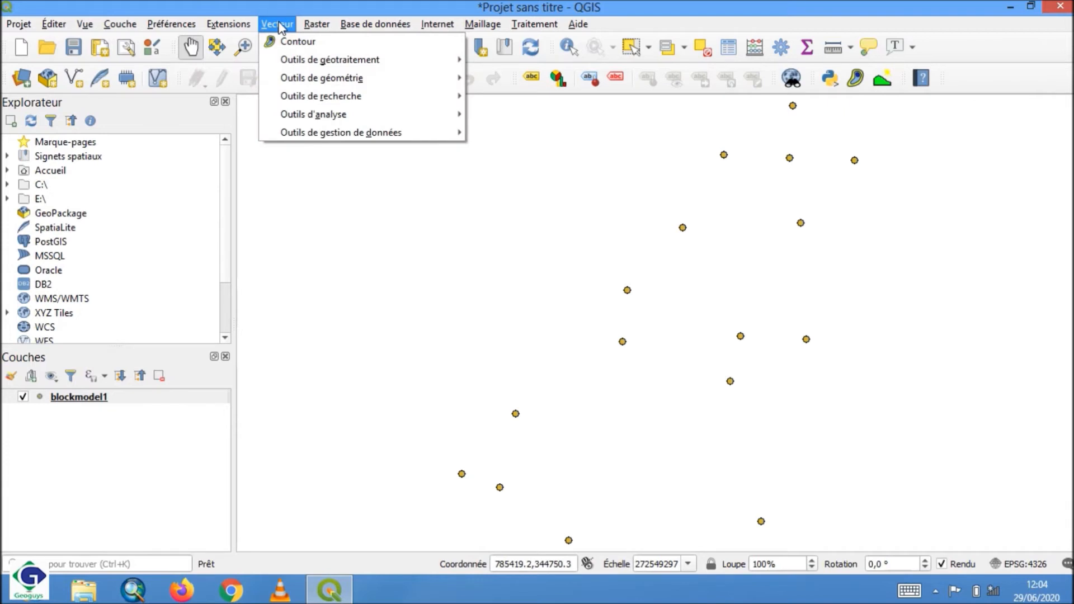
{"action": "left_click", "coordinate": [288, 41]}
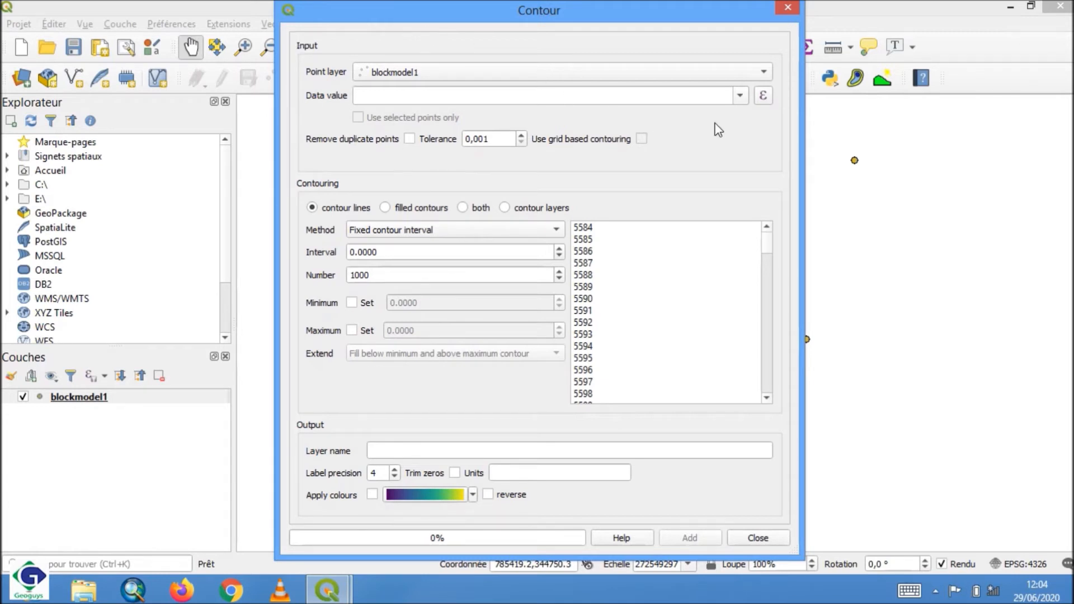
{"action": "left_click", "coordinate": [741, 96]}
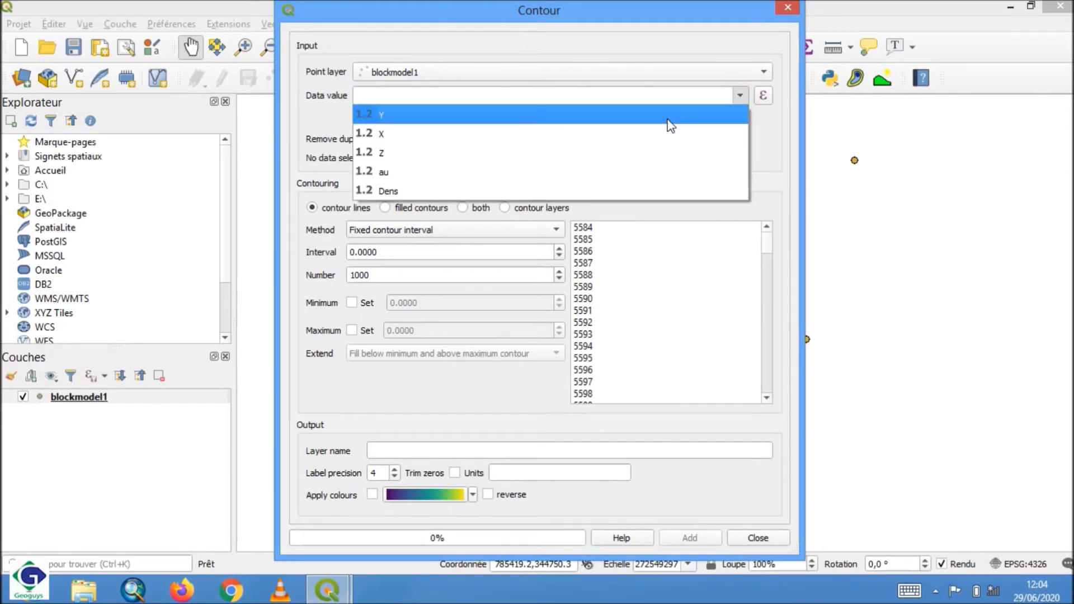
{"action": "left_click", "coordinate": [563, 157]}
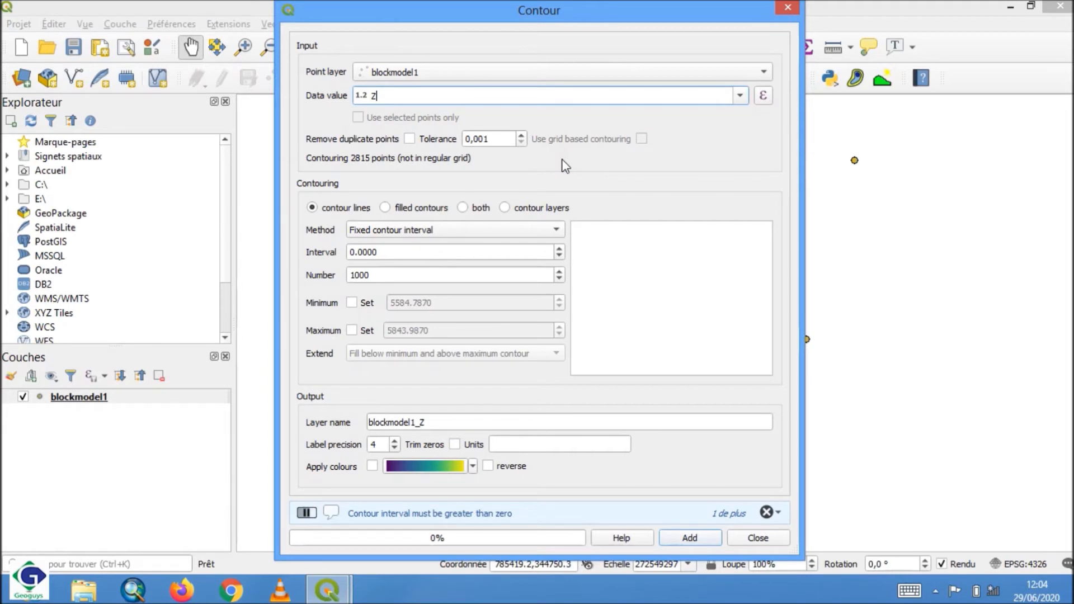
{"action": "left_click", "coordinate": [741, 95]}
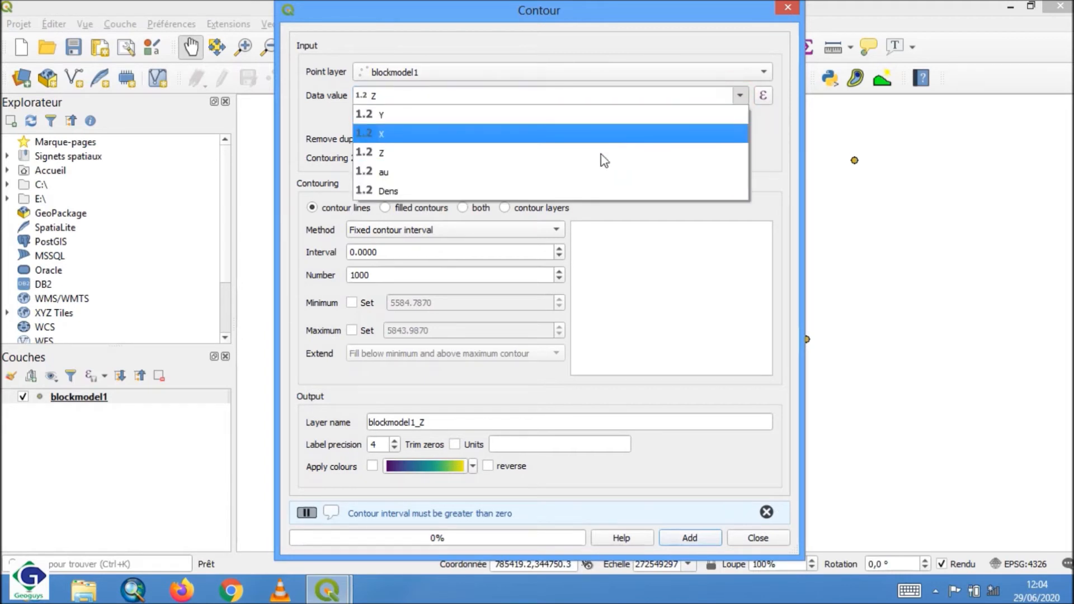
{"action": "left_click", "coordinate": [560, 172]}
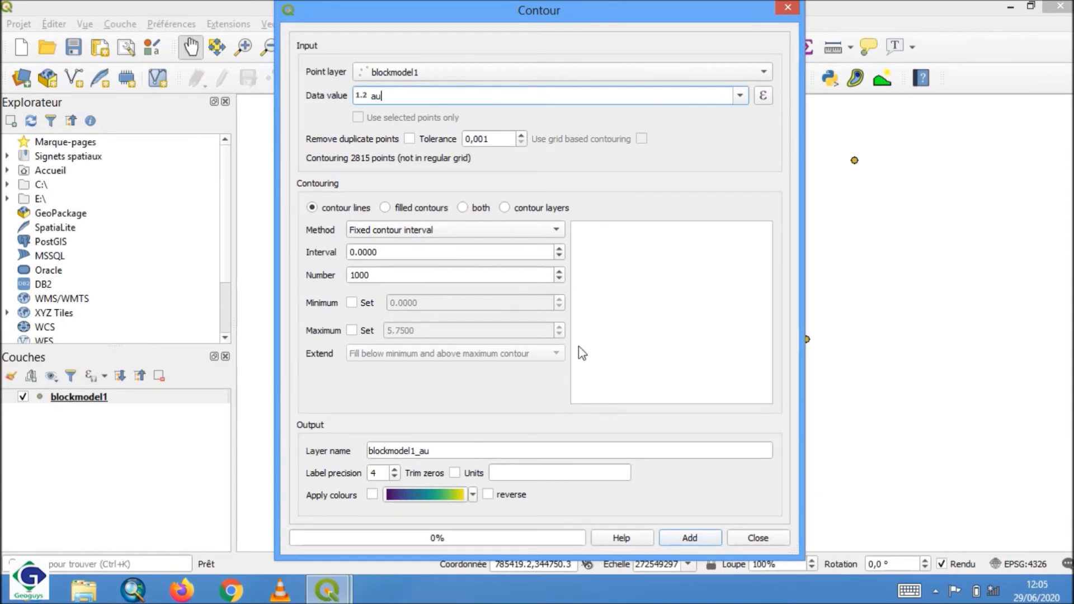
Choose the PuOr colour ramp for the contour output.
{"action": "left_click", "coordinate": [473, 495]}
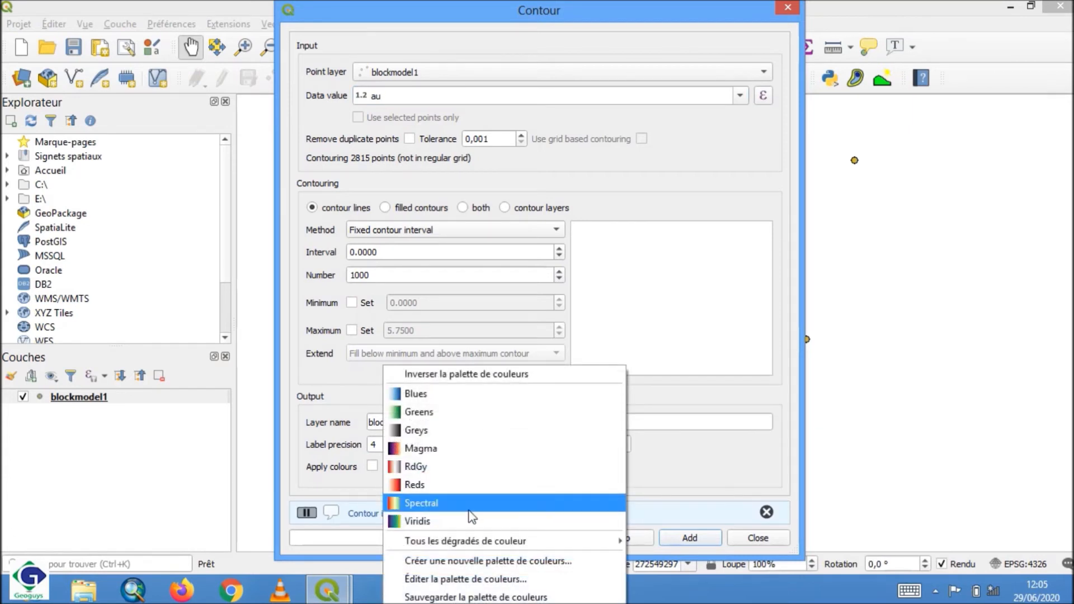
{"action": "mouse_move", "coordinate": [536, 540]}
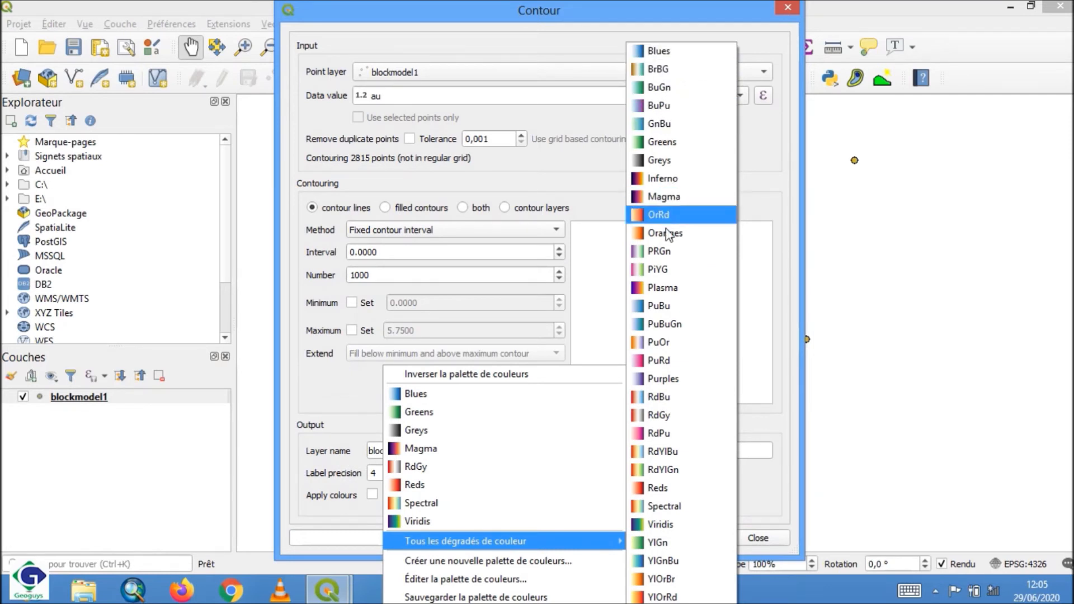
{"action": "left_click", "coordinate": [666, 342]}
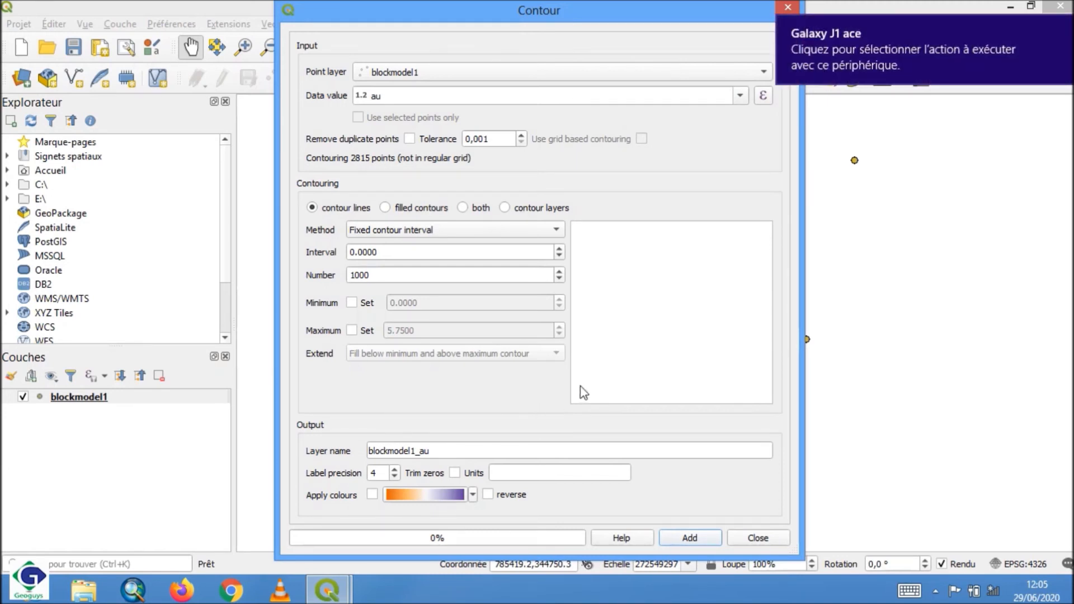
Set the fixed contour interval to 1 and generate the au contour lines layer.
{"action": "left_click", "coordinate": [419, 253]}
{"action": "key", "text": "BackSpace"}
{"action": "key", "text": "BackSpace"}
{"action": "key", "text": "BackSpace"}
{"action": "key", "text": "BackSpace"}
{"action": "key", "text": "BackSpace"}
{"action": "key", "text": "BackSpace"}
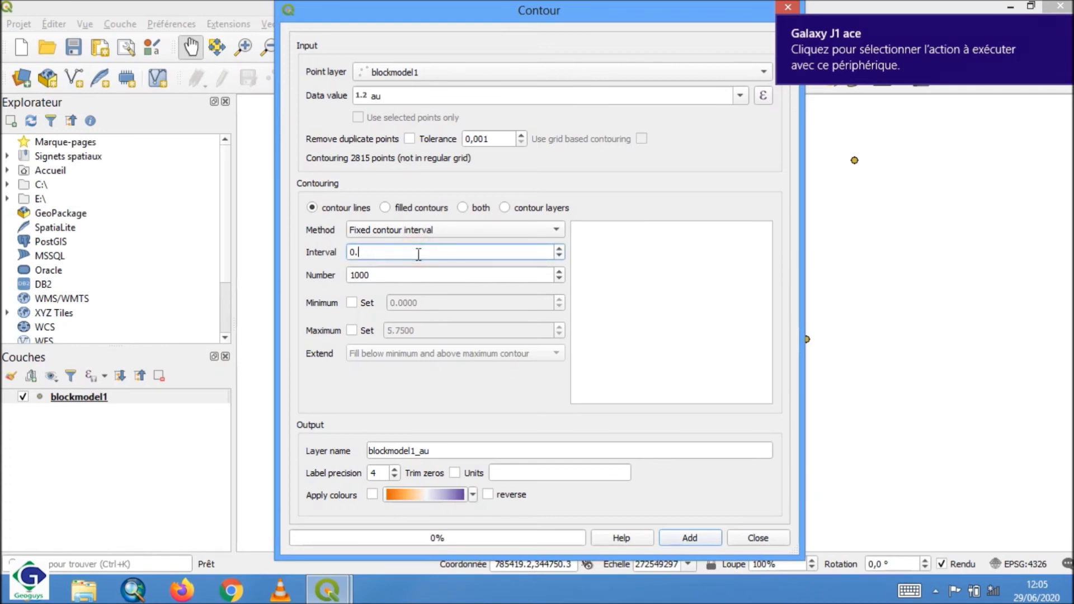
{"action": "type", "text": "1"}
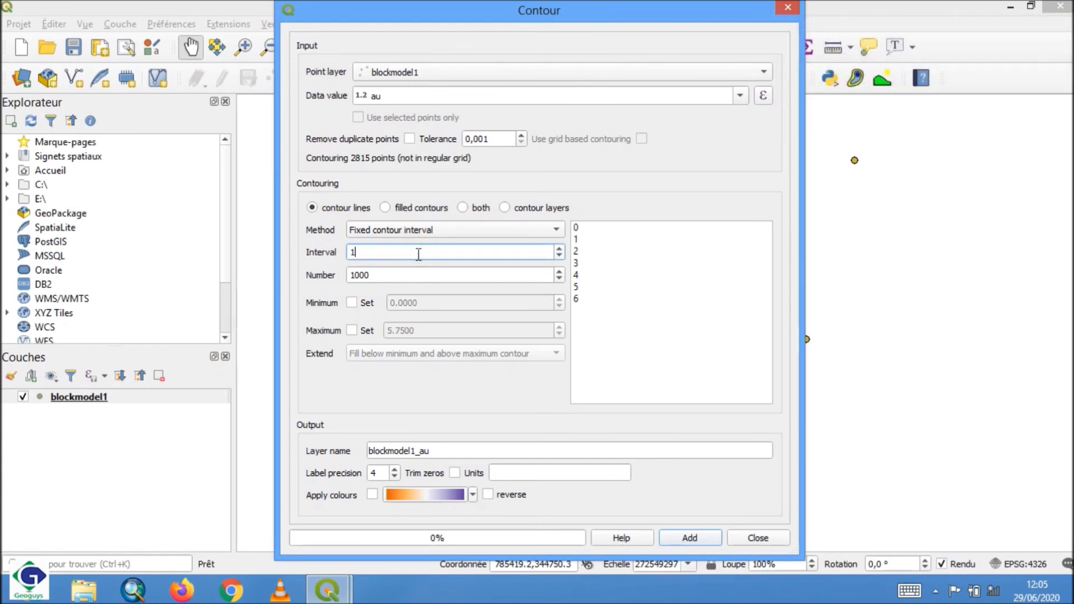
{"action": "left_click", "coordinate": [453, 280]}
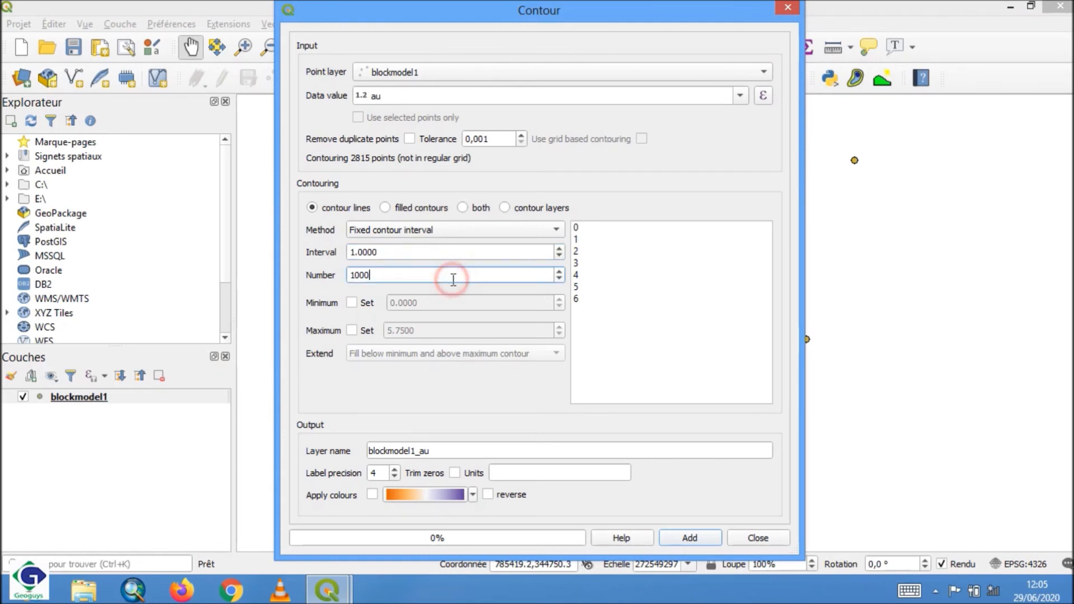
{"action": "left_click", "coordinate": [402, 251]}
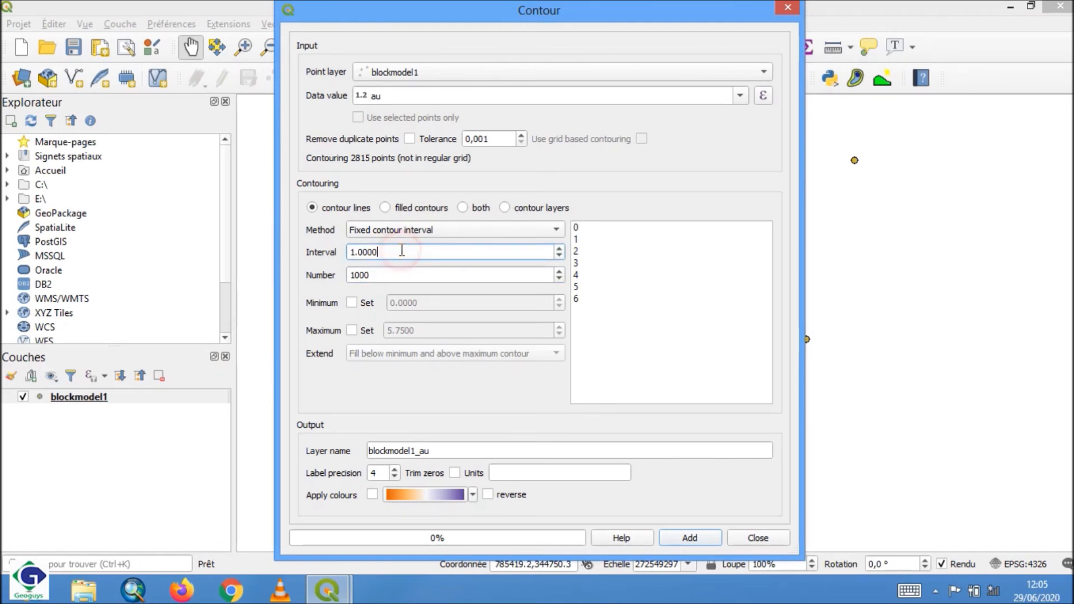
{"action": "left_click", "coordinate": [699, 538]}
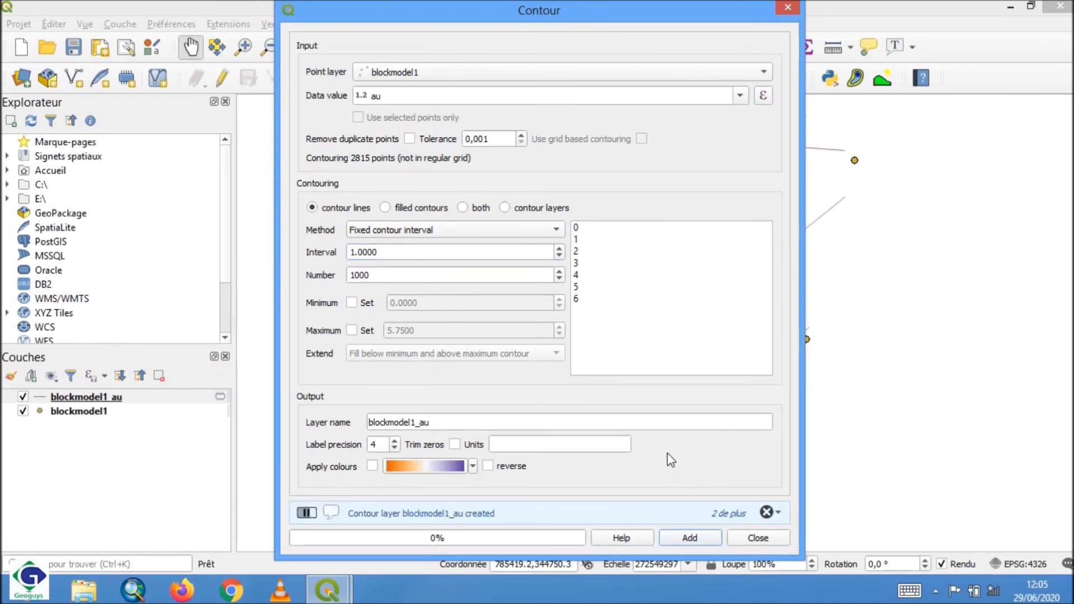
Close the Contour tool and label the blockmodel1 point layer with simple labels (Étiquettes simples) using the au field as the value.
{"action": "mouse_move", "coordinate": [652, 13]}
{"action": "left_mouse_down"}
{"action": "mouse_move", "coordinate": [389, 233]}
{"action": "mouse_move", "coordinate": [522, 75]}
{"action": "mouse_move", "coordinate": [593, 28]}
{"action": "left_mouse_up"}
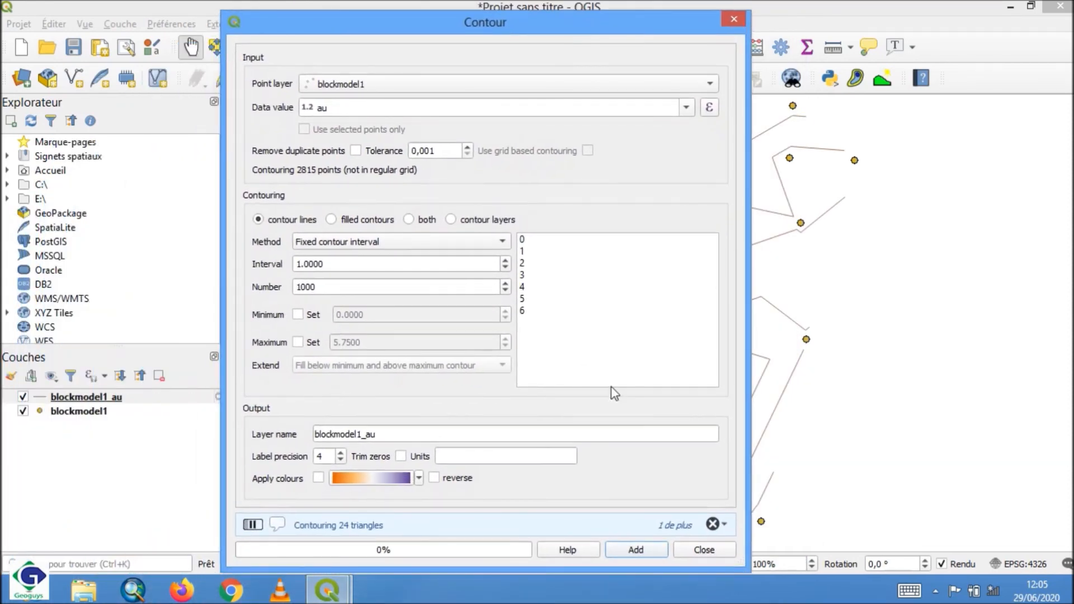
{"action": "left_click", "coordinate": [706, 551]}
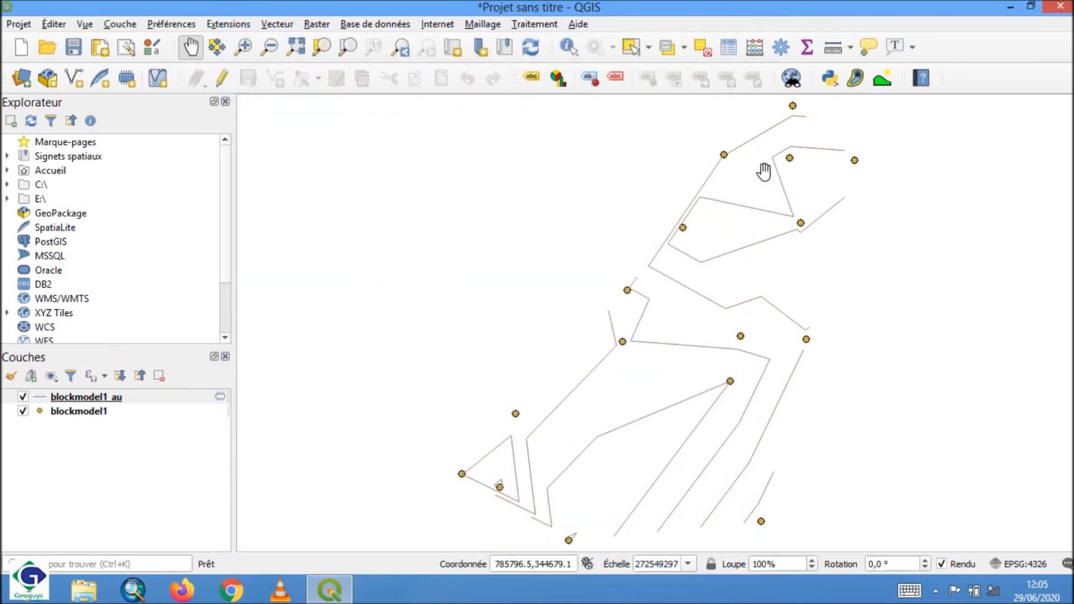
{"action": "left_click", "coordinate": [94, 411]}
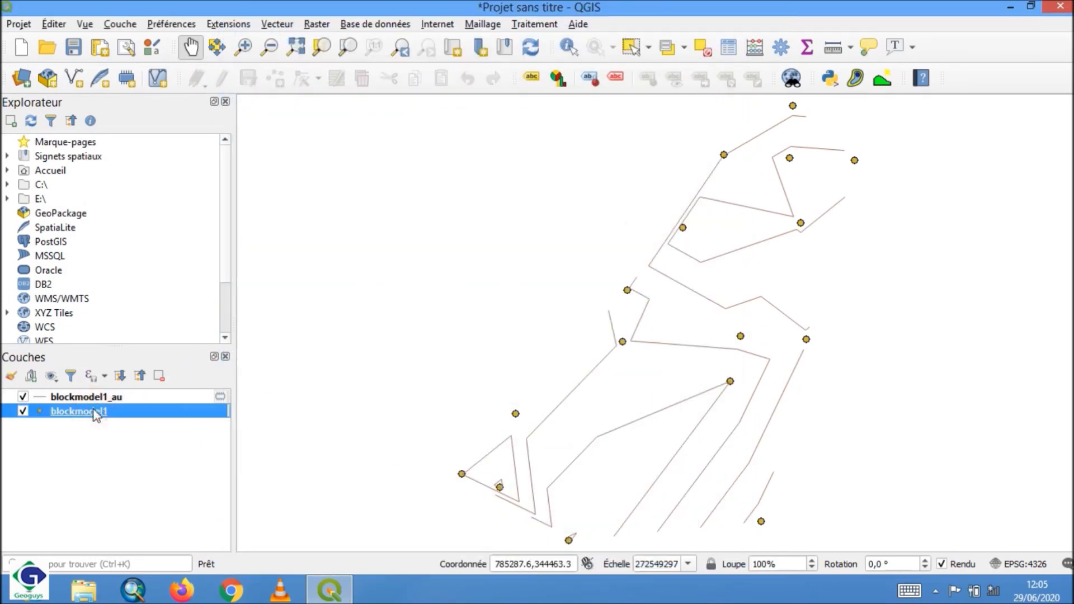
{"action": "double_click", "coordinate": [94, 412]}
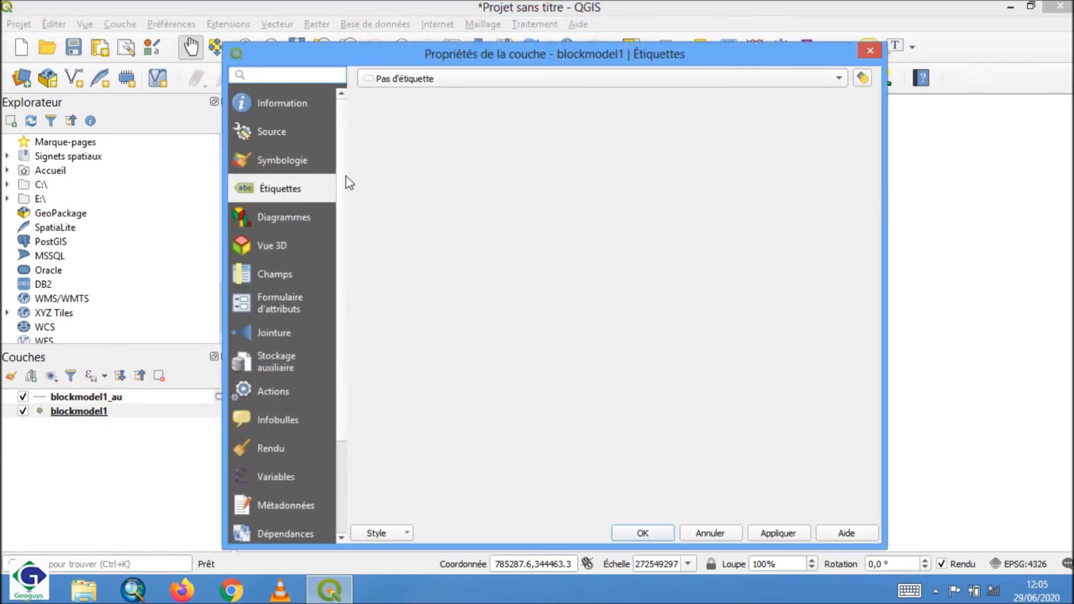
{"action": "left_click", "coordinate": [837, 81]}
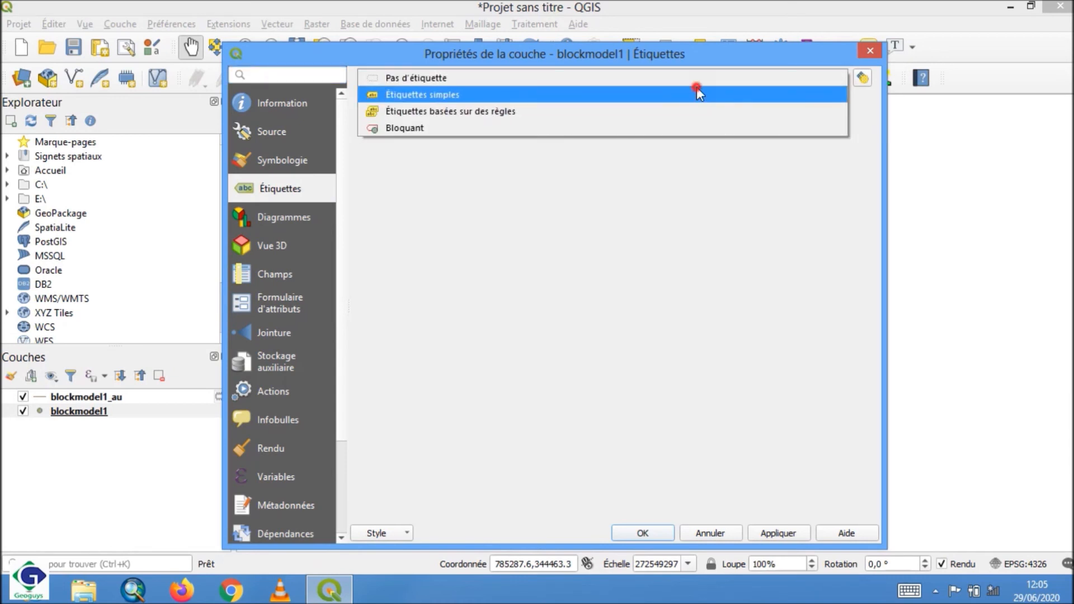
{"action": "left_click", "coordinate": [698, 94]}
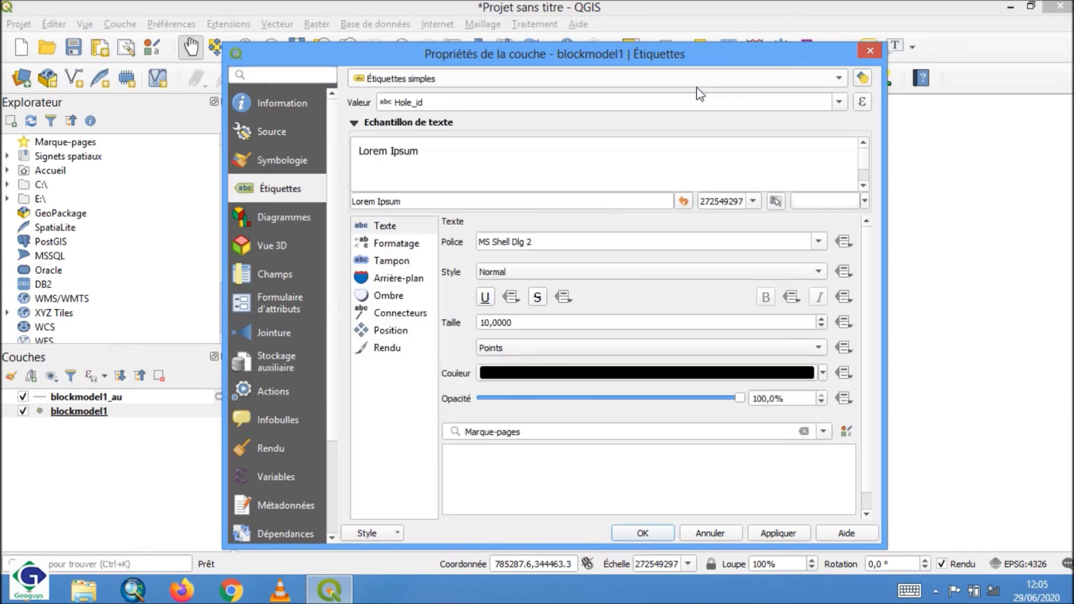
{"action": "left_click", "coordinate": [840, 103]}
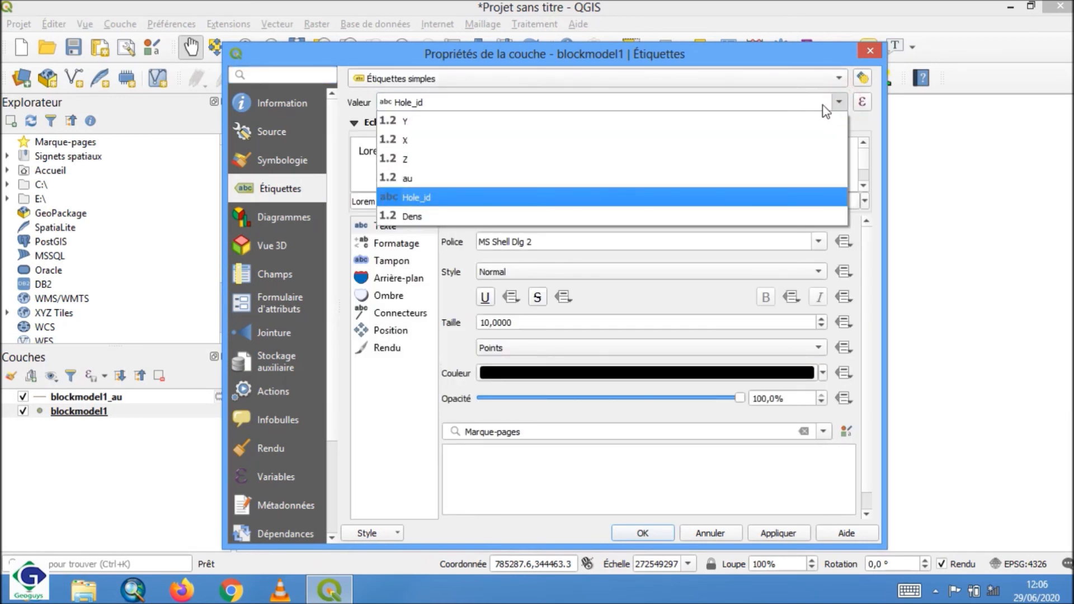
{"action": "left_click", "coordinate": [532, 187]}
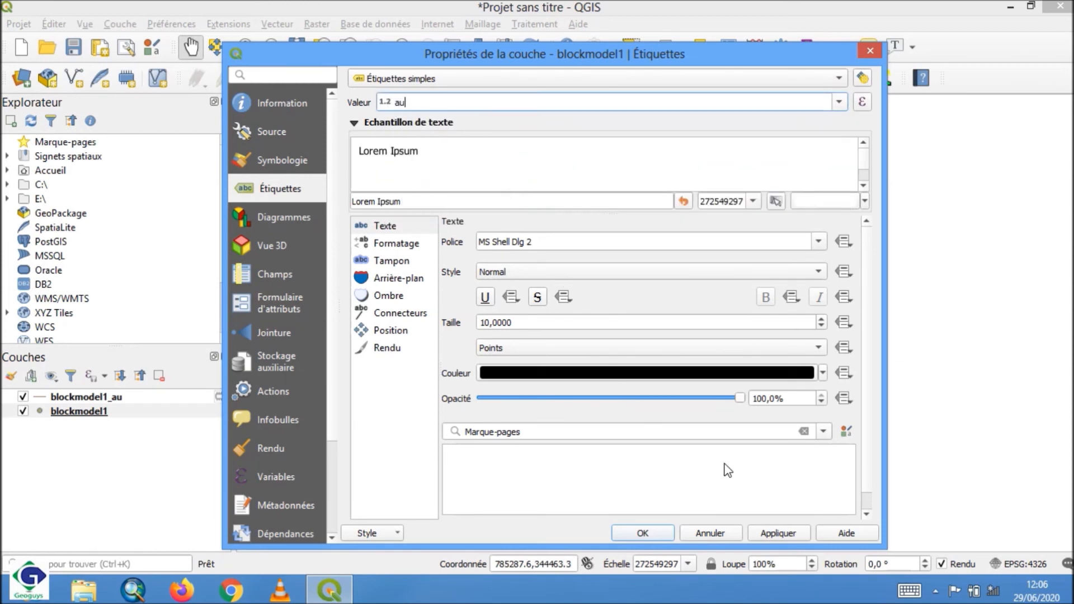
{"action": "left_click", "coordinate": [789, 533]}
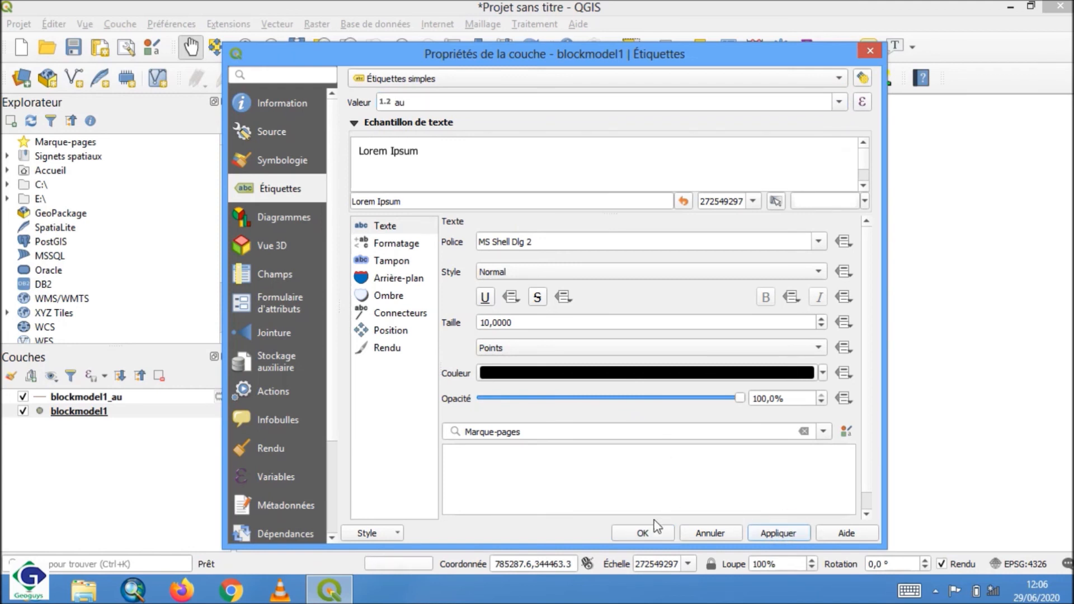
{"action": "left_click", "coordinate": [647, 533]}
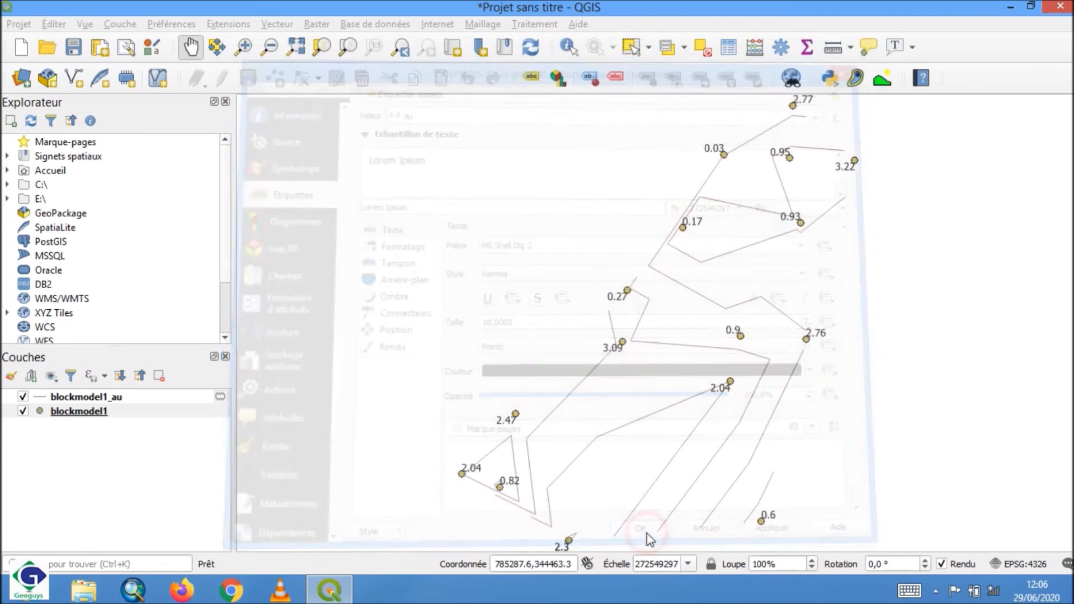